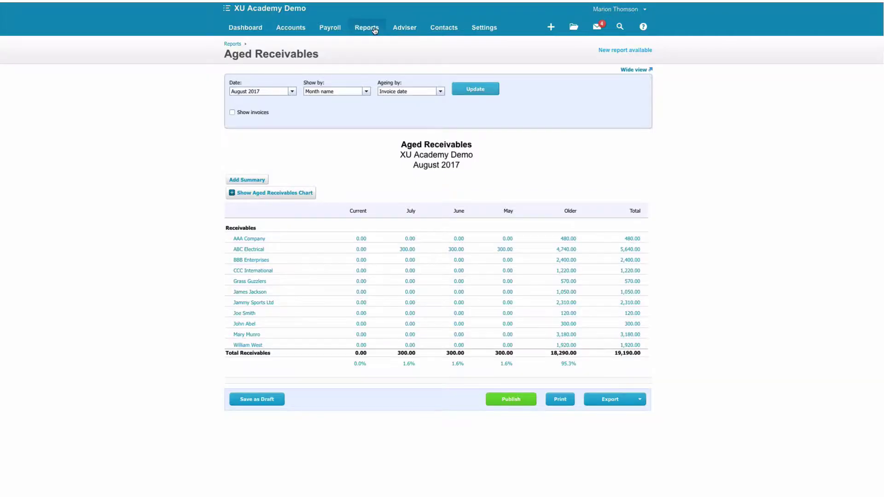
- Open the Aged Payables report from Reports to see Grass Guzzlers owed 114.00
click(375, 29)
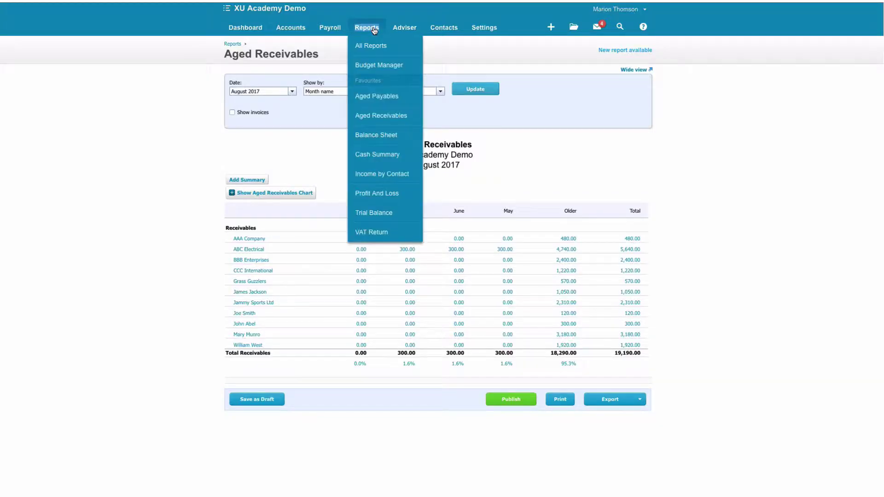
click(375, 97)
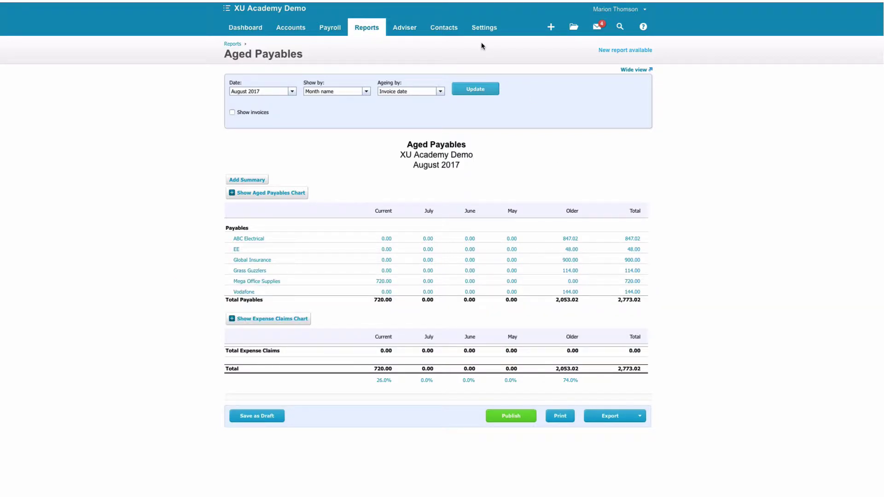
- Find the 850 Suspense account in the Chart of Accounts, enable payments to it, and save
click(484, 29)
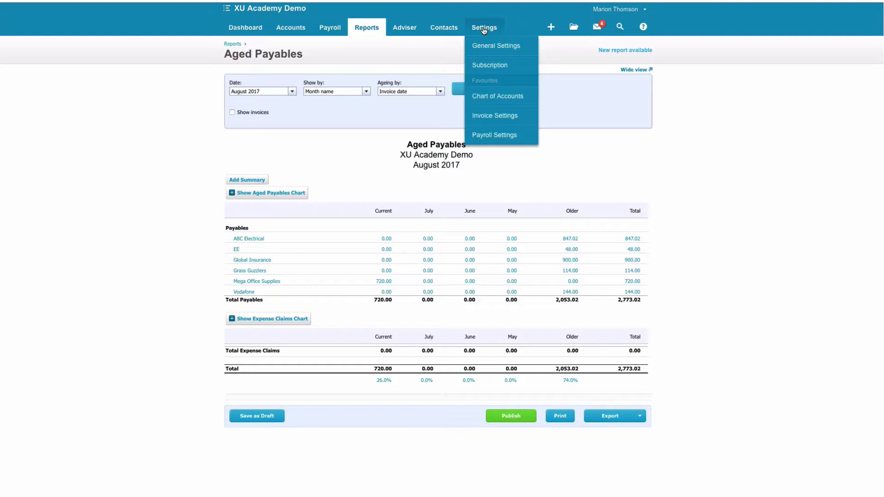
click(493, 96)
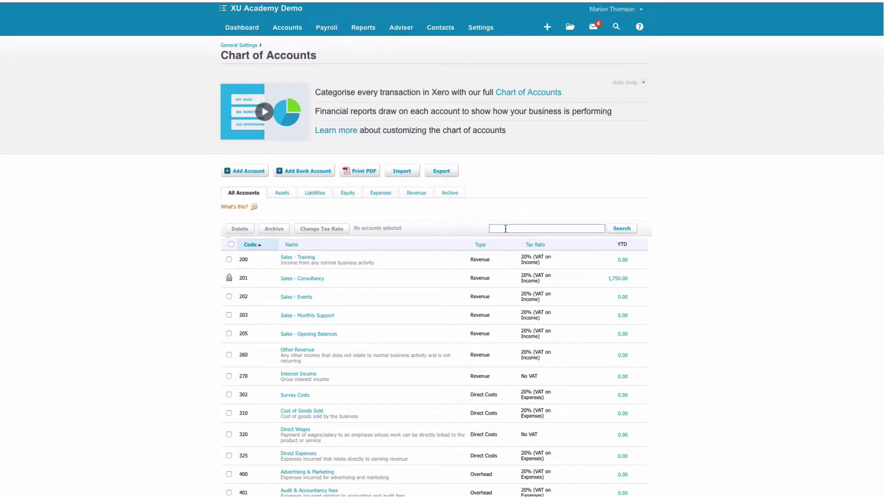
click(505, 228)
text(suspe)
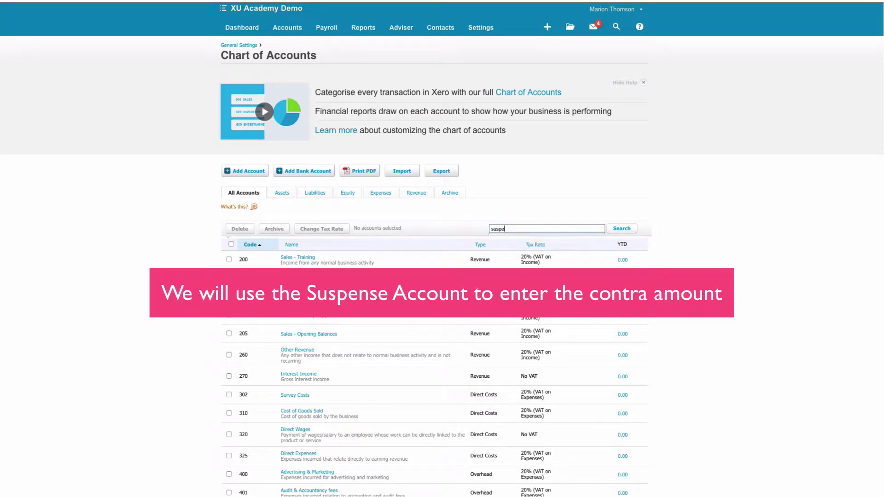
key(Return)
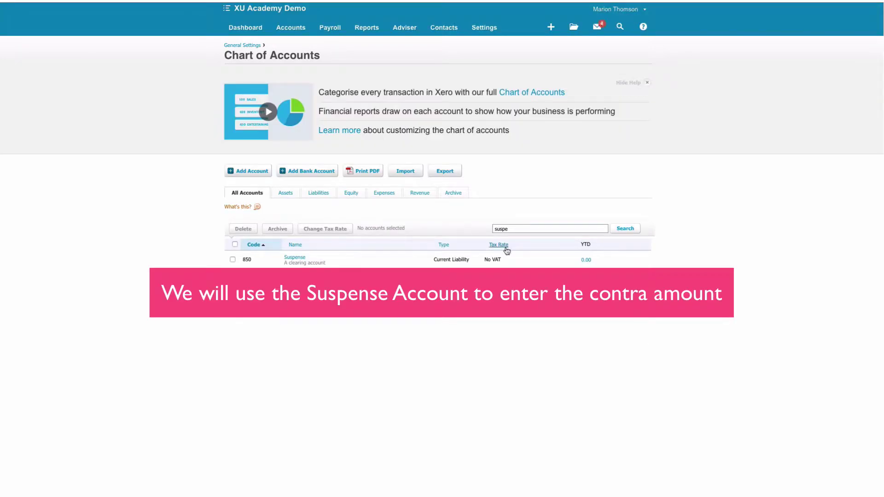
click(295, 257)
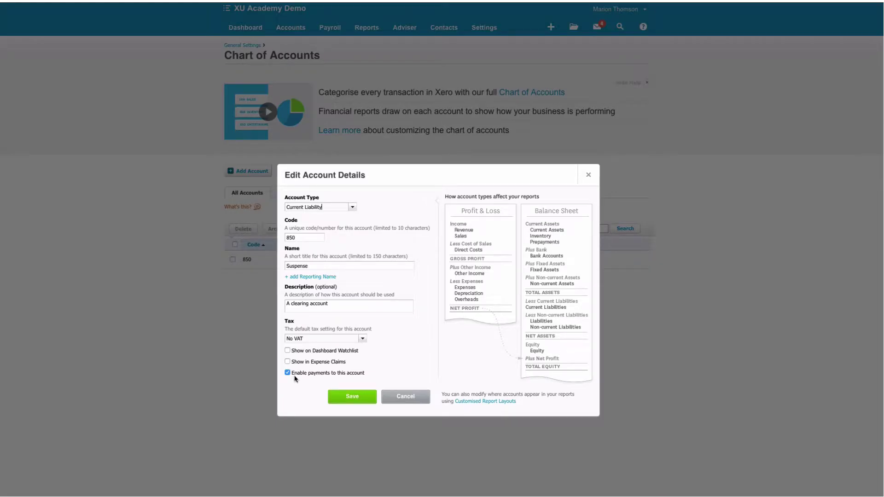
click(353, 398)
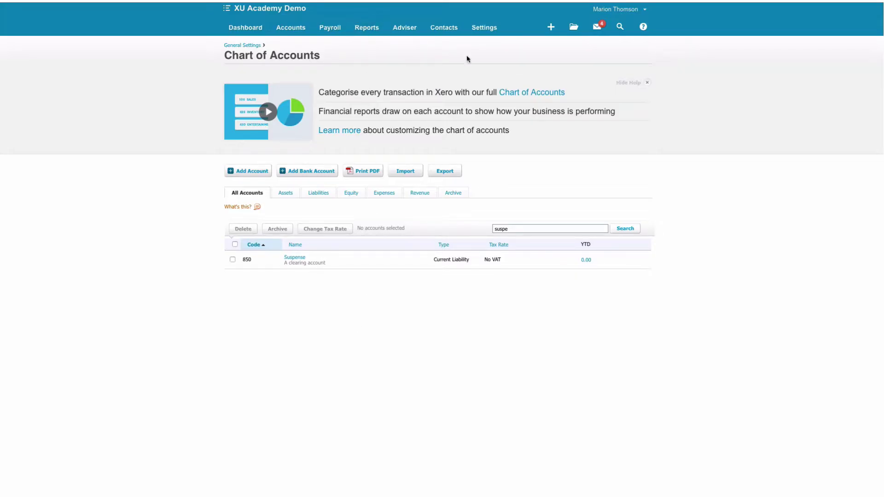
- Search 'grass' and open Grass Guzzlers' 114.00 bill 125854
click(620, 27)
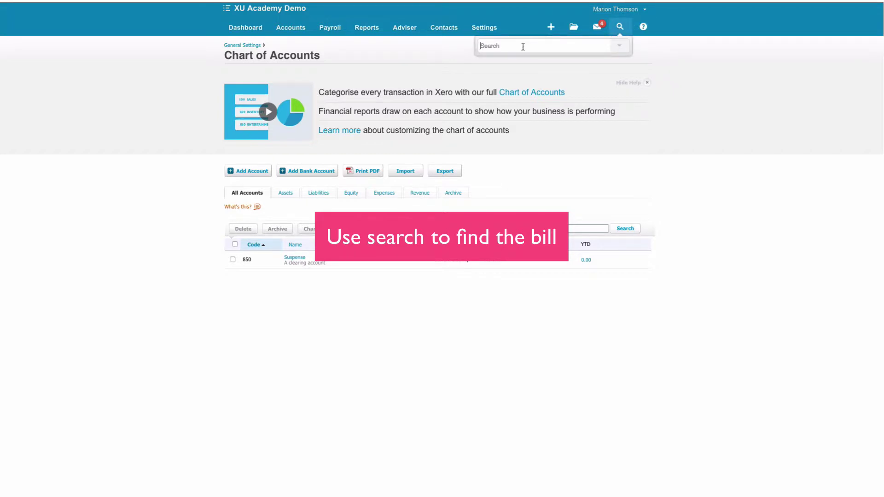
text(grass)
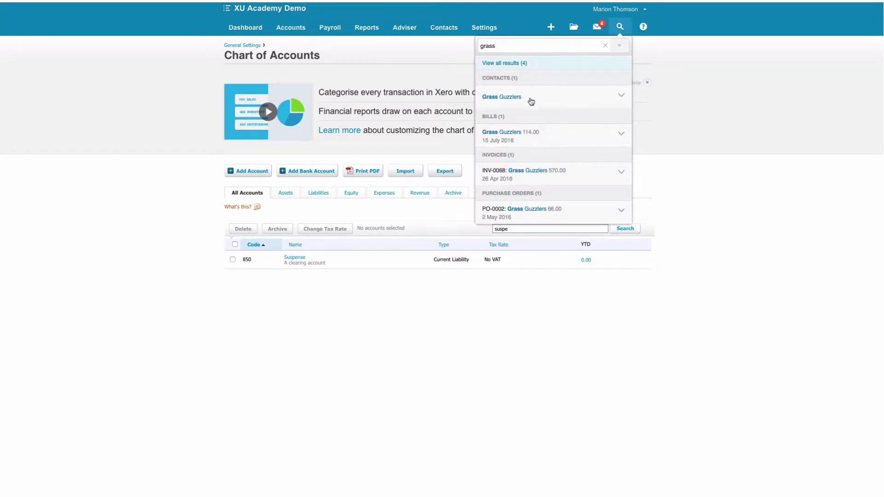
click(512, 133)
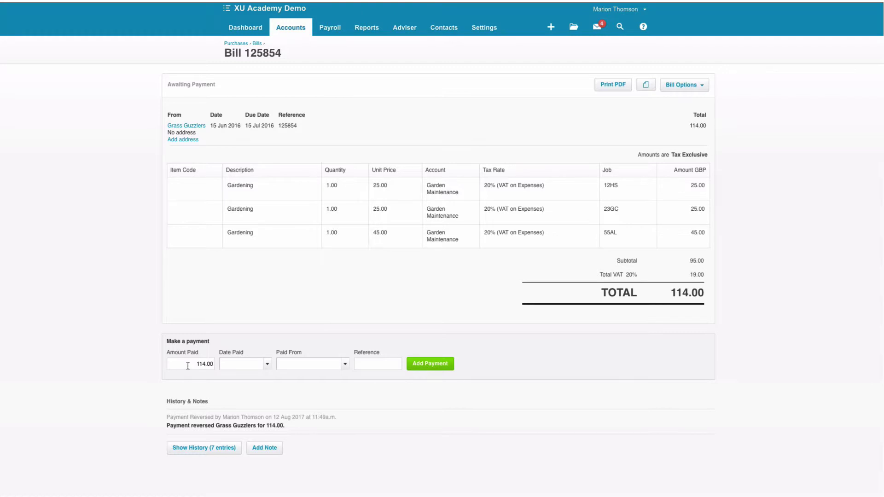
- Record the bill's payment dated 1/8 from 850 Suspense with reference 'Contra'
click(233, 362)
text(1/8)
key(Tab)
click(345, 364)
scroll(329, 419, down, 3)
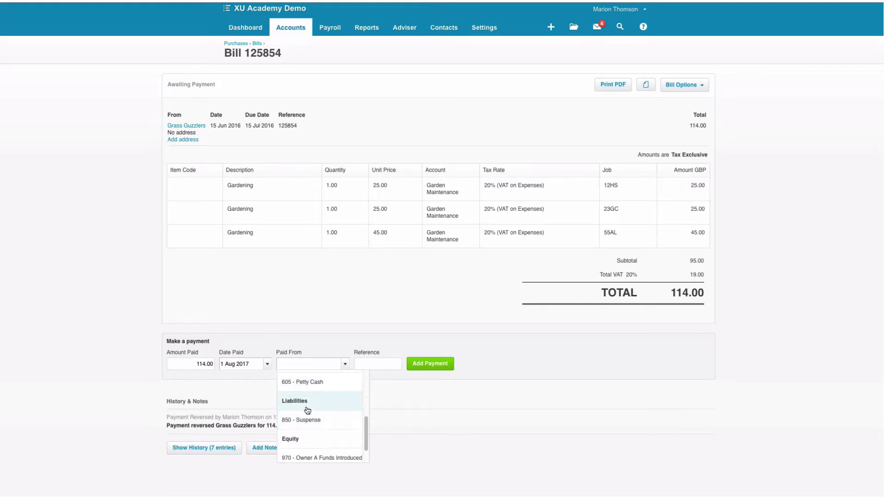
click(310, 420)
click(361, 361)
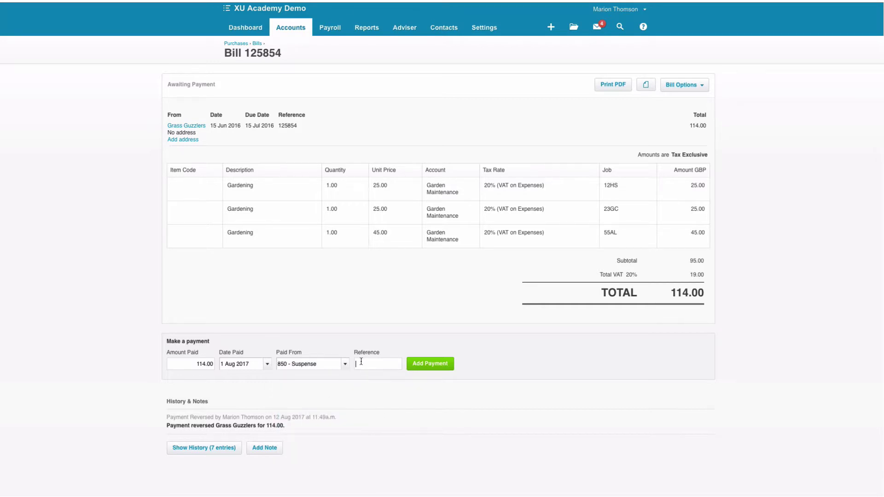
text(Contra)
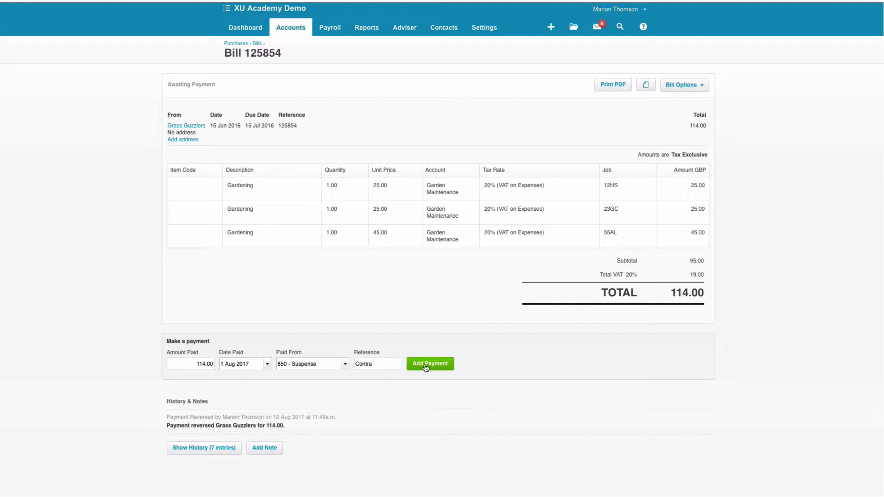
click(427, 364)
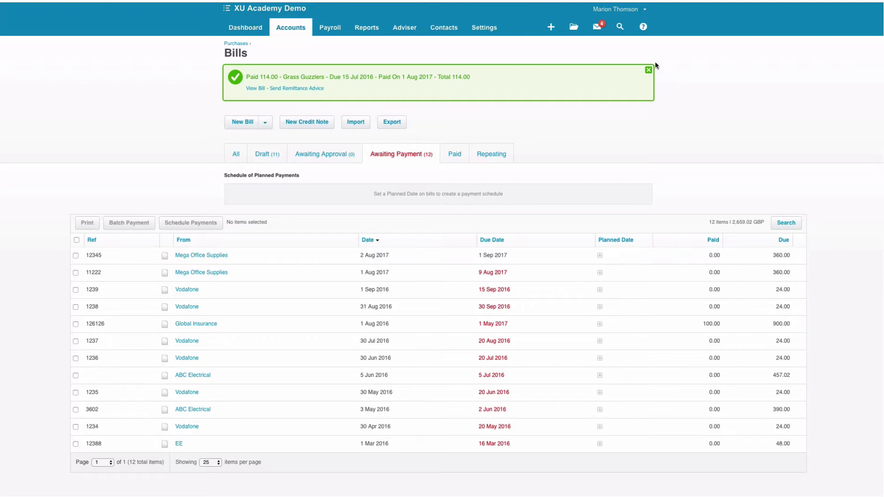
- Search 'grass' and open Grass Guzzlers invoice INV-0068
click(620, 29)
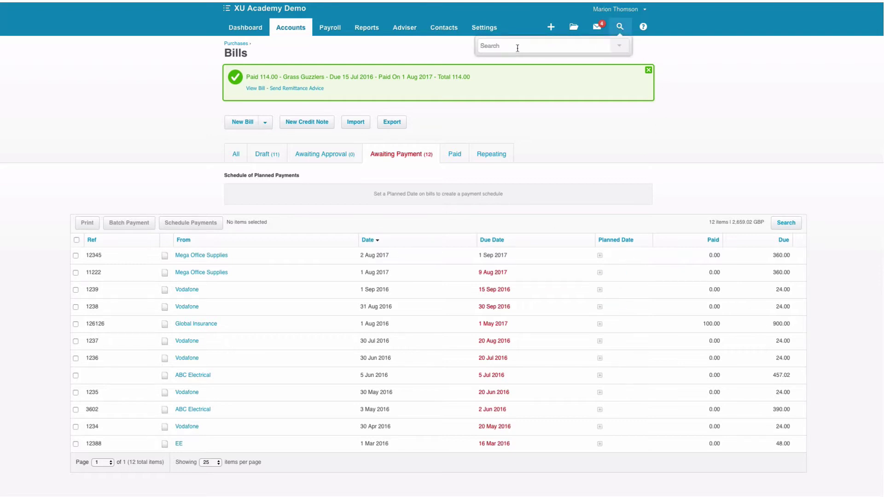
text(grass)
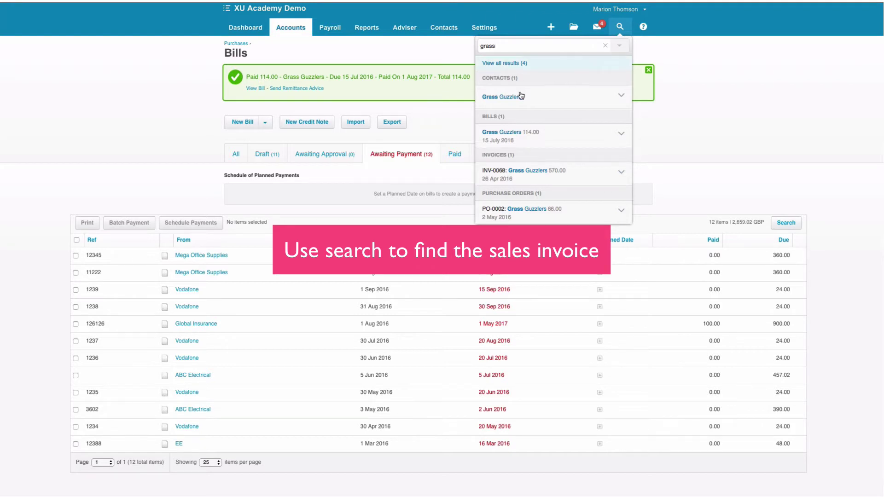
click(537, 172)
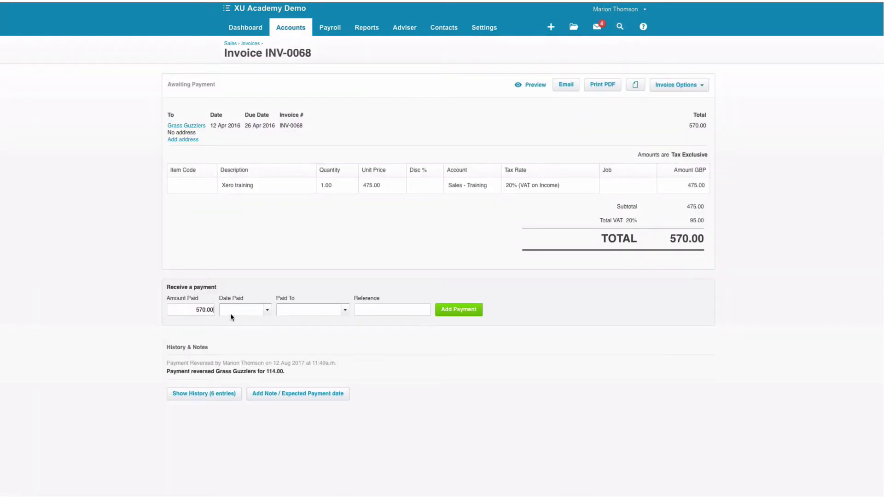
- Record a 114 payment dated 1/8 into 850 Suspense with reference 'Contra'
drag(194, 310, 222, 310)
text(114)
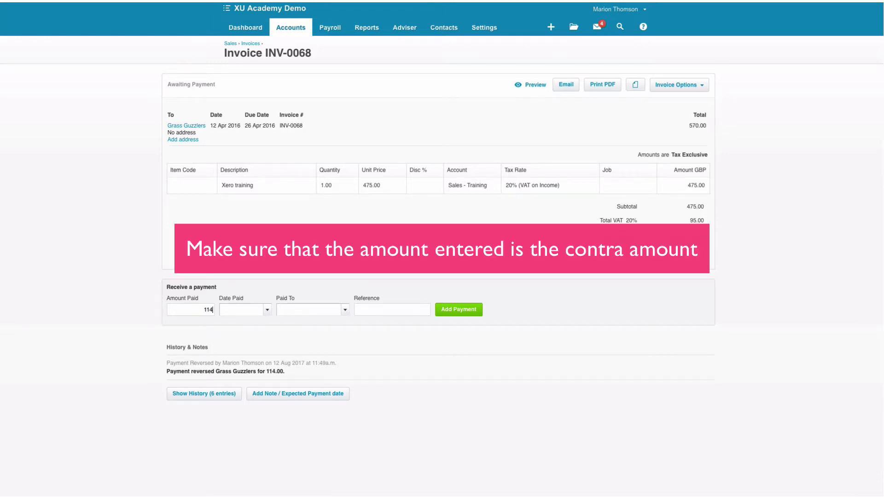
click(222, 309)
text(1/8)
key(Tab)
text(sus)
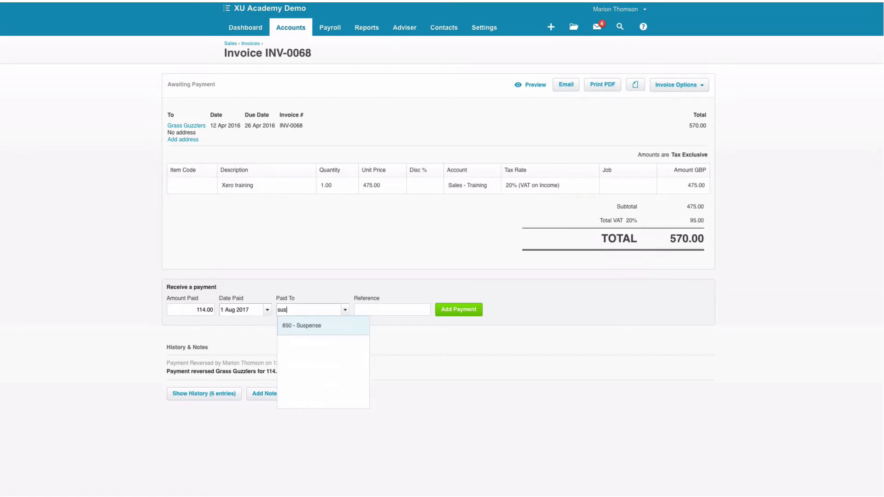
click(296, 325)
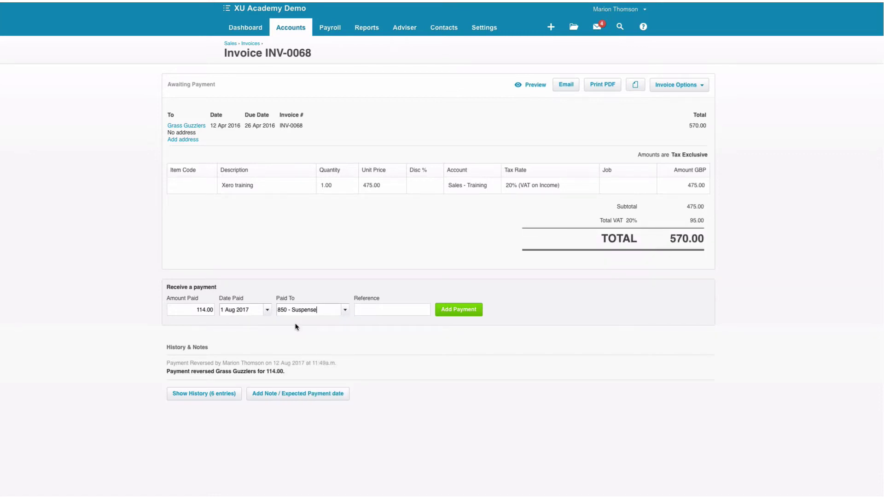
click(367, 307)
text(Contr)
click(464, 310)
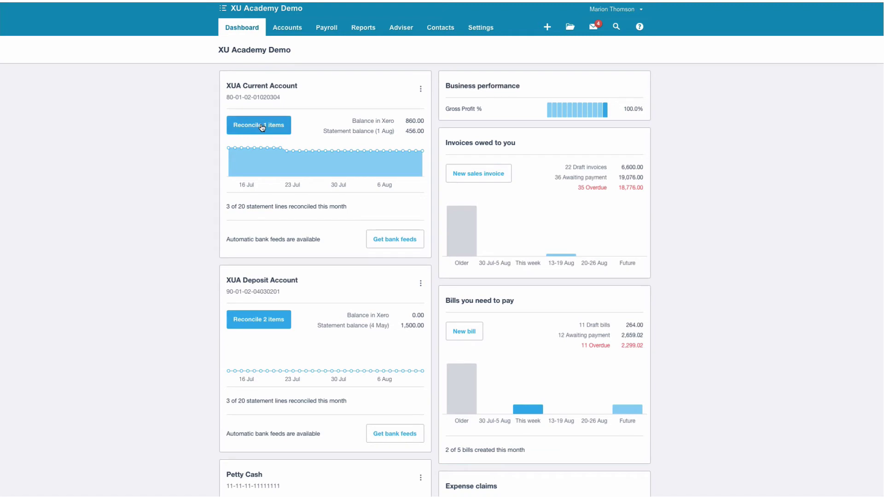
- Reconcile the XUA Current Account's 456.00 Contra line by accepting the INV-0068 match
click(260, 126)
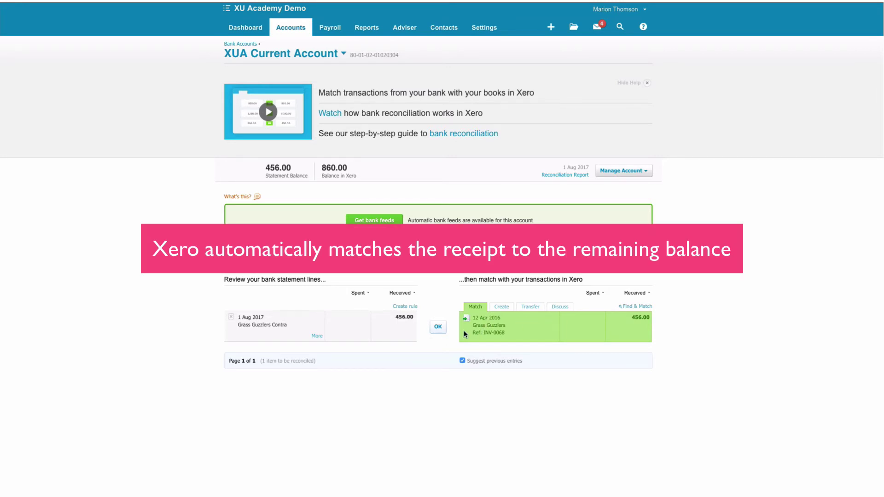
click(438, 327)
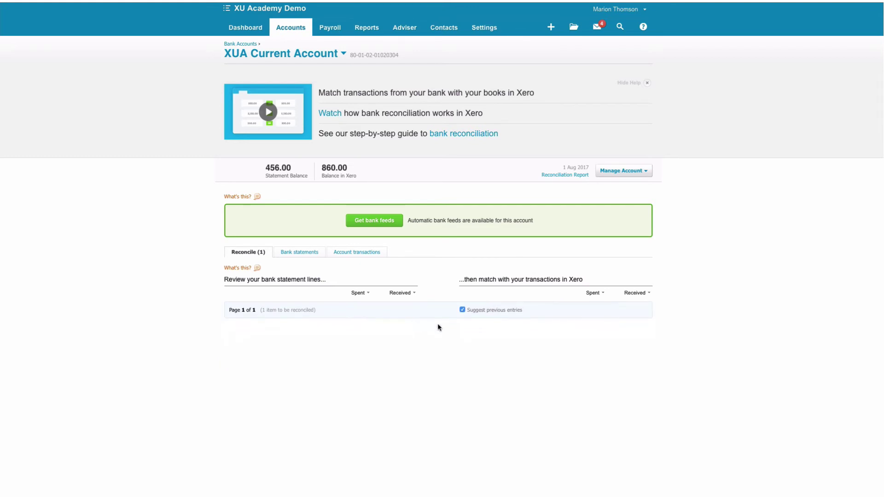